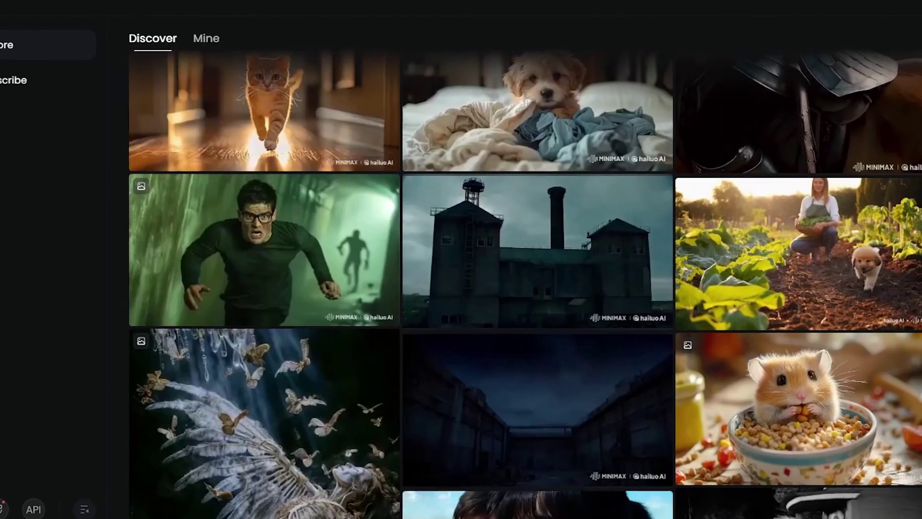
scroll(461, 259, down, 3)
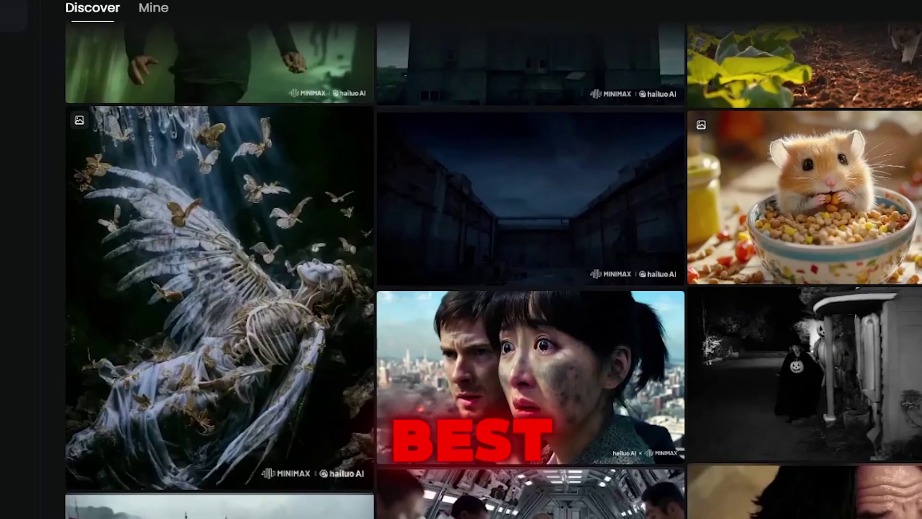
scroll(461, 259, down, 5)
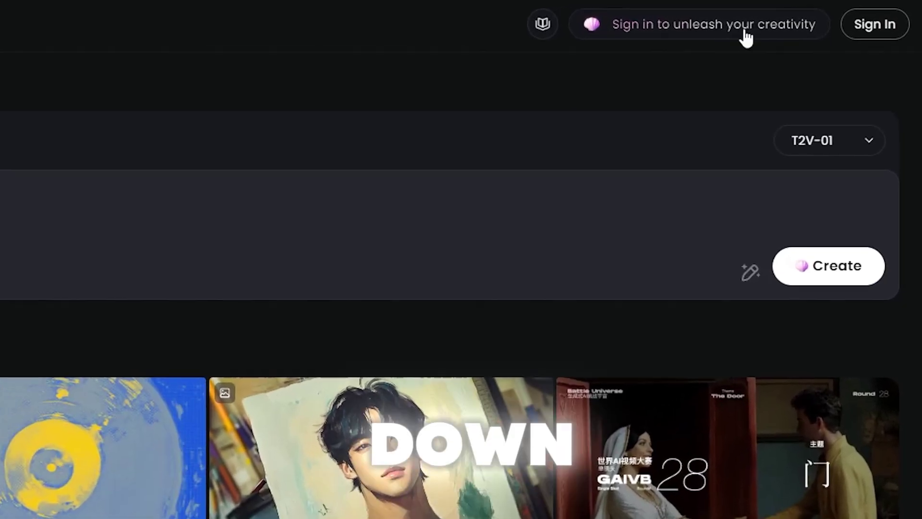
Step: Sign in to Hailuo AI with the Google account so the balance shows 100 credits
click(880, 20)
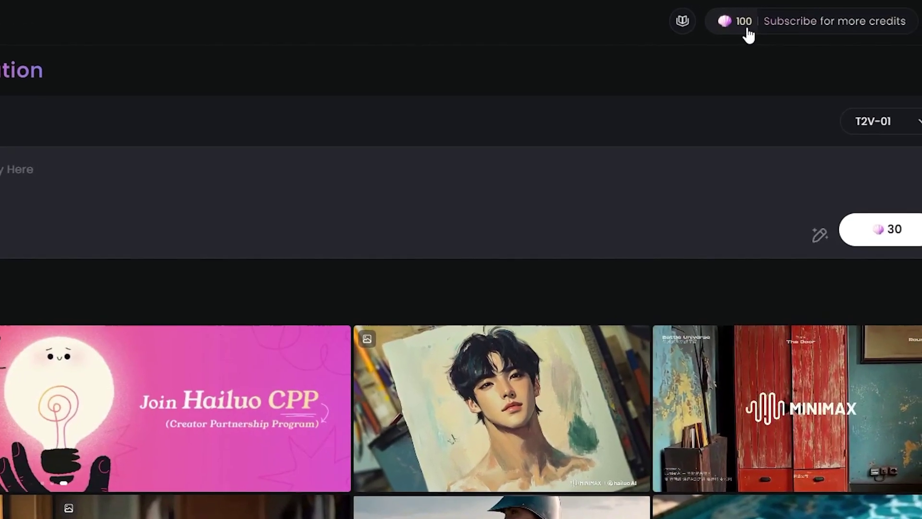
click(797, 29)
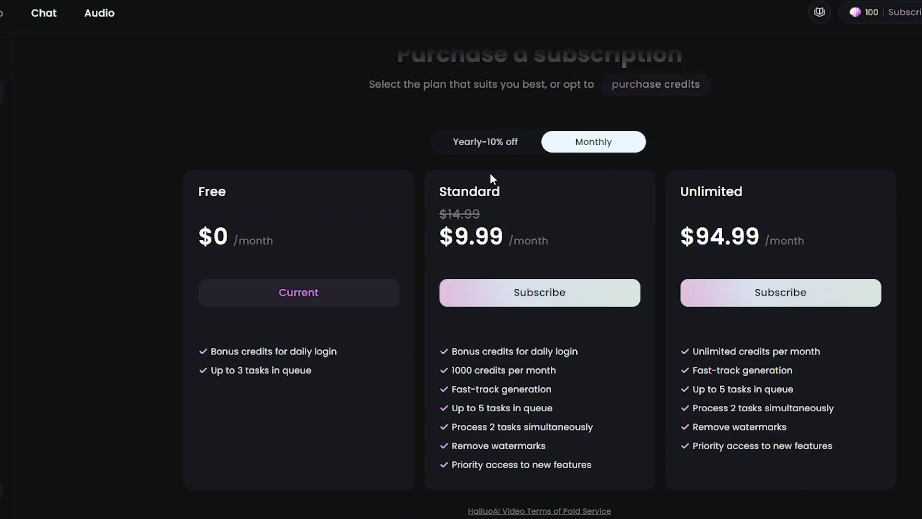
drag(437, 191, 509, 190)
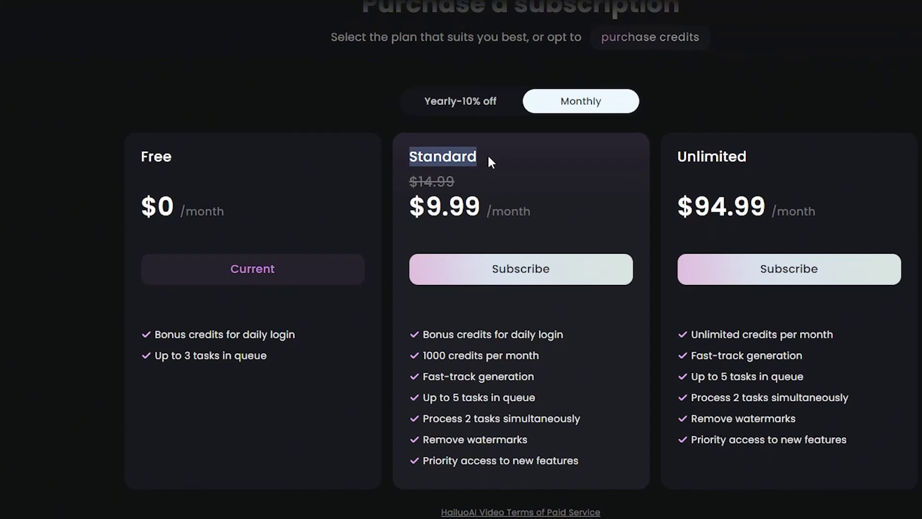
click(461, 157)
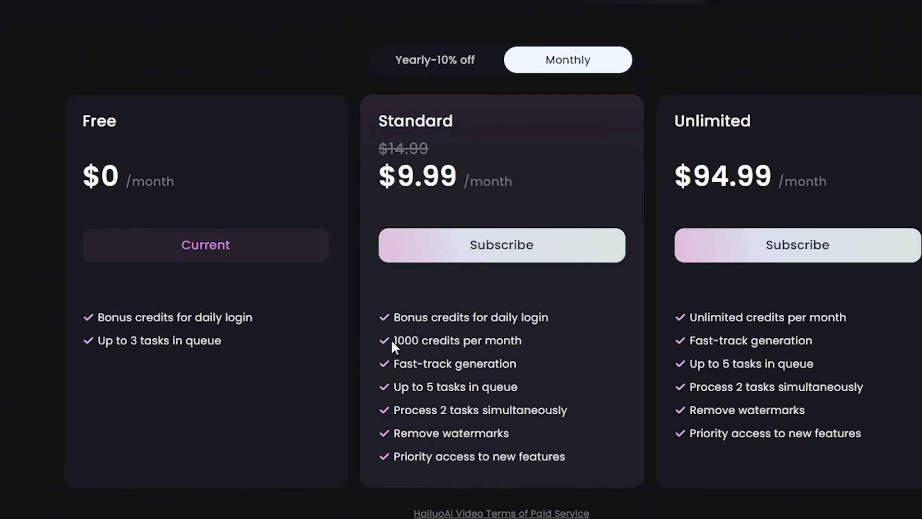
drag(393, 340, 521, 340)
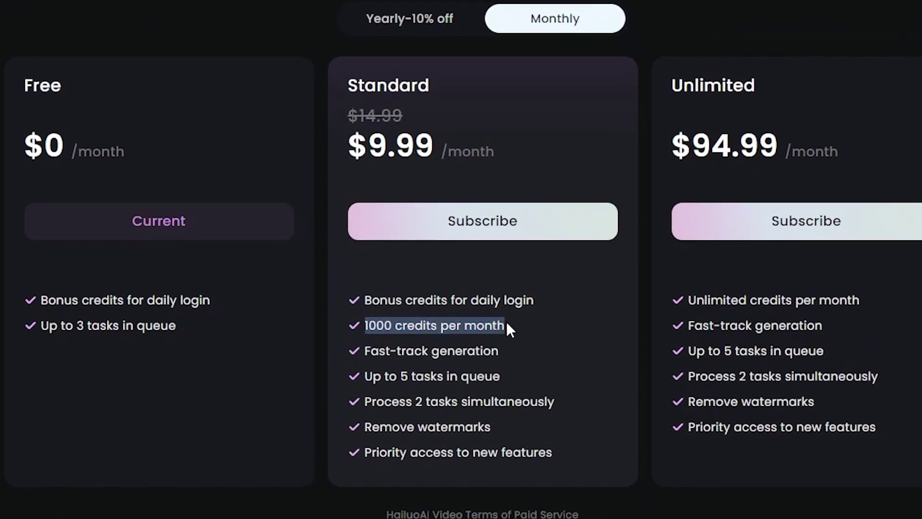
drag(364, 427, 499, 429)
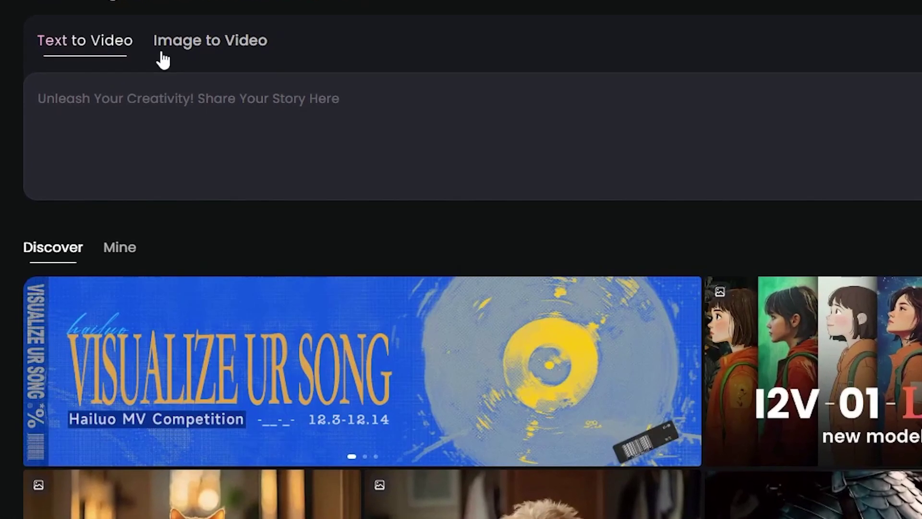
Step: Write the superhero-flying-to-save-the-day prompt and switch off automatic prompt refinement
click(210, 40)
click(141, 104)
text(Yep. They)
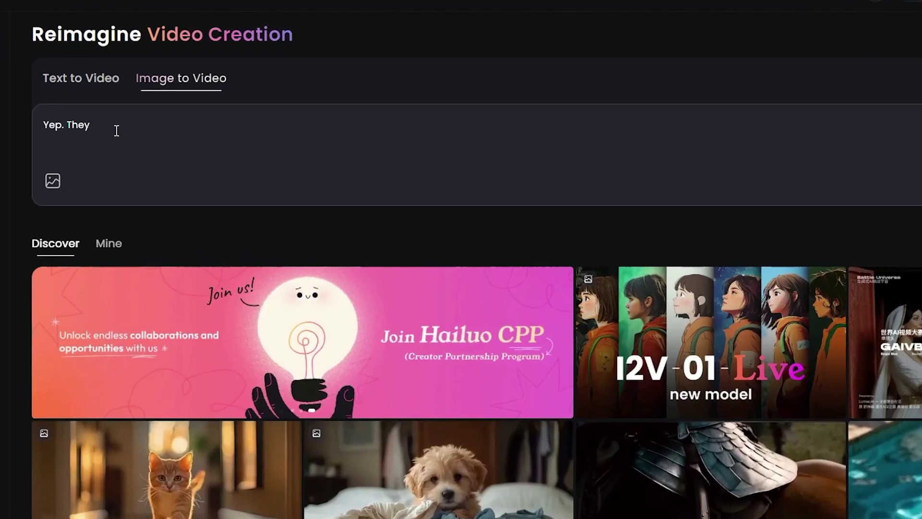
text( even)
key(BackSpace)
key(BackSpace)
key(BackSpace)
key(BackSpace)
key(BackSpace)
text(can even)
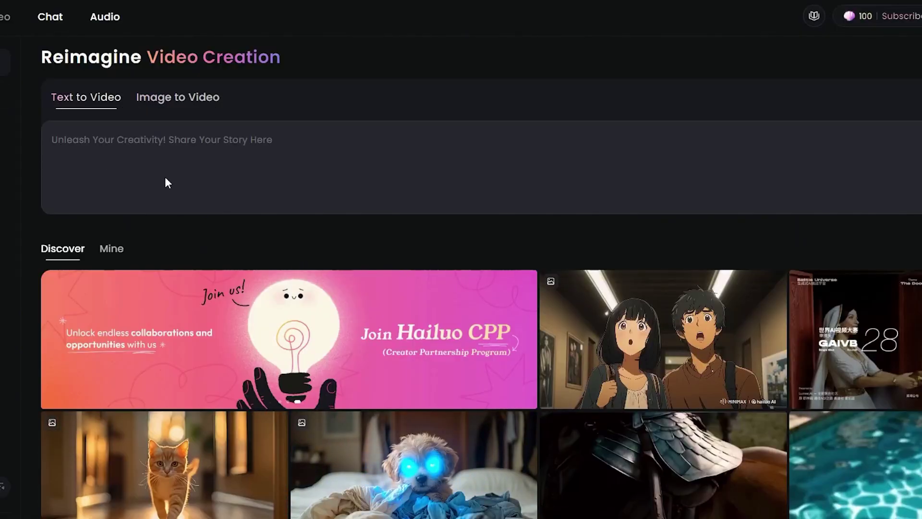
text(Type in your M)
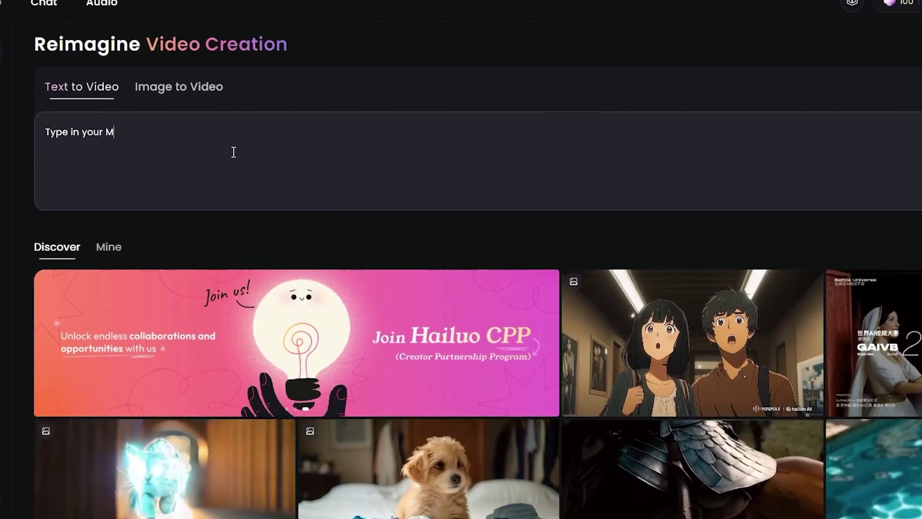
text(IND-BLOWING IDEA here :))
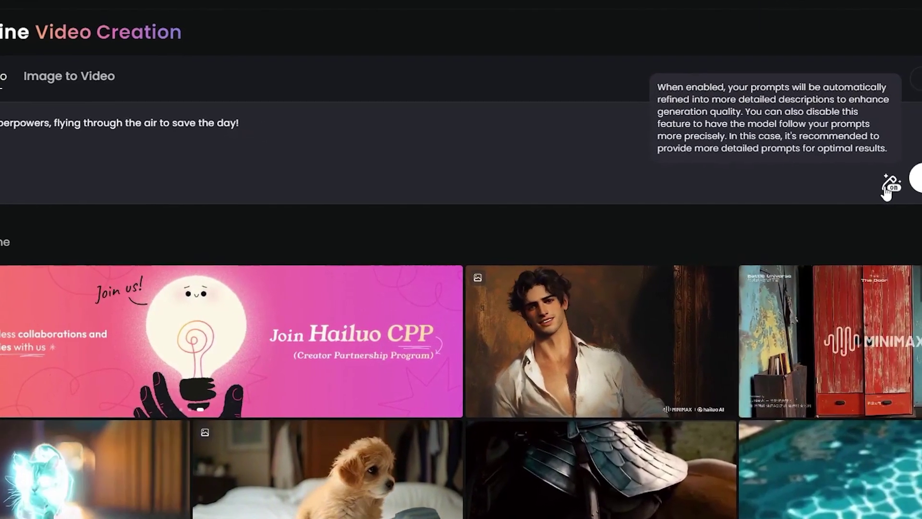
click(867, 182)
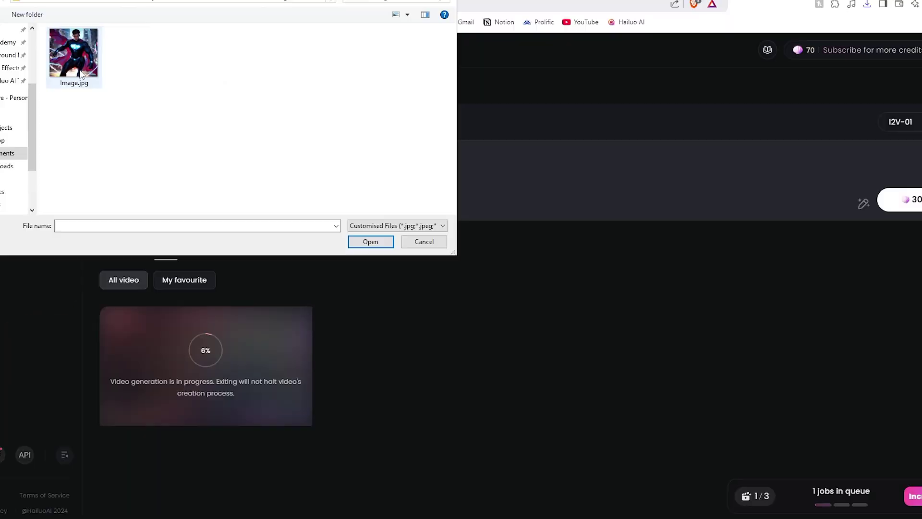
Step: Upload image.jpg as the reference picture for the Image to Video clip
click(77, 55)
click(361, 239)
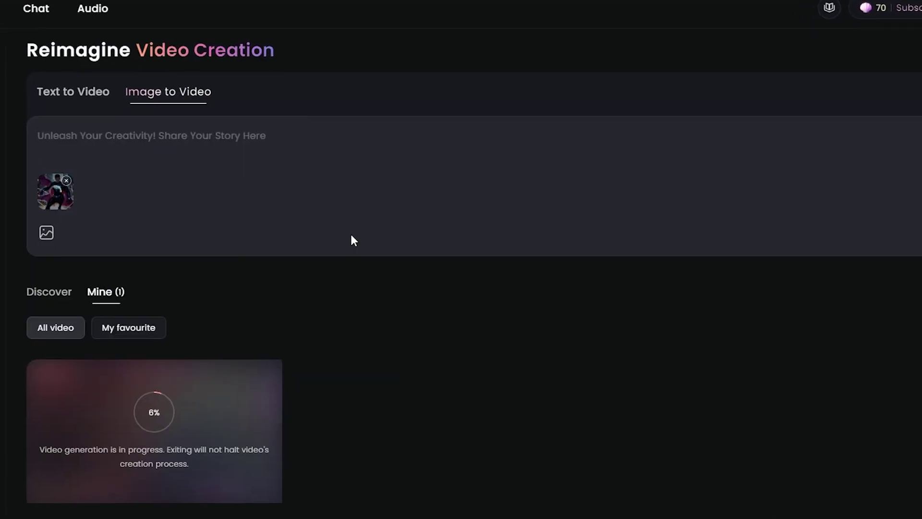
click(919, 238)
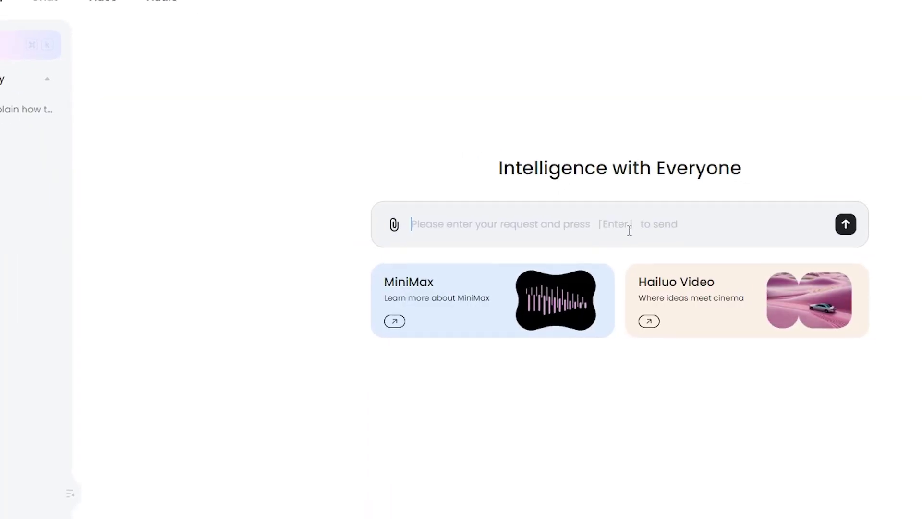
Step: Type and select a subscribe reminder in chat, then start the Speech Synthesis script 'But s'
text(Don't forget to Subscribe to the channel ;))
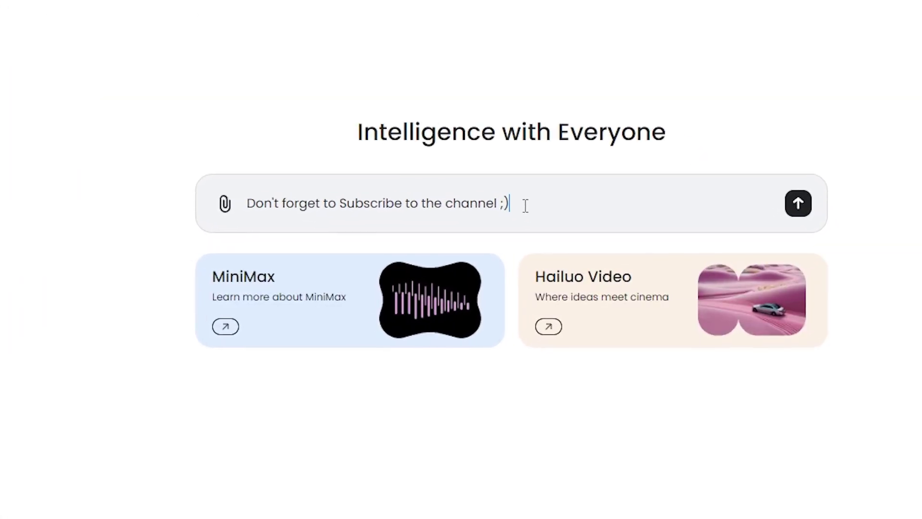
key(ctrl+a)
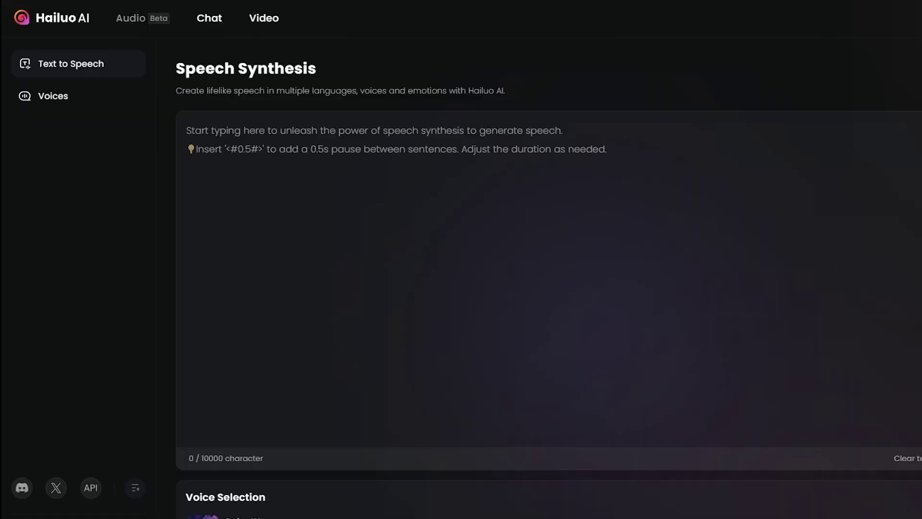
click(405, 125)
text(But s)
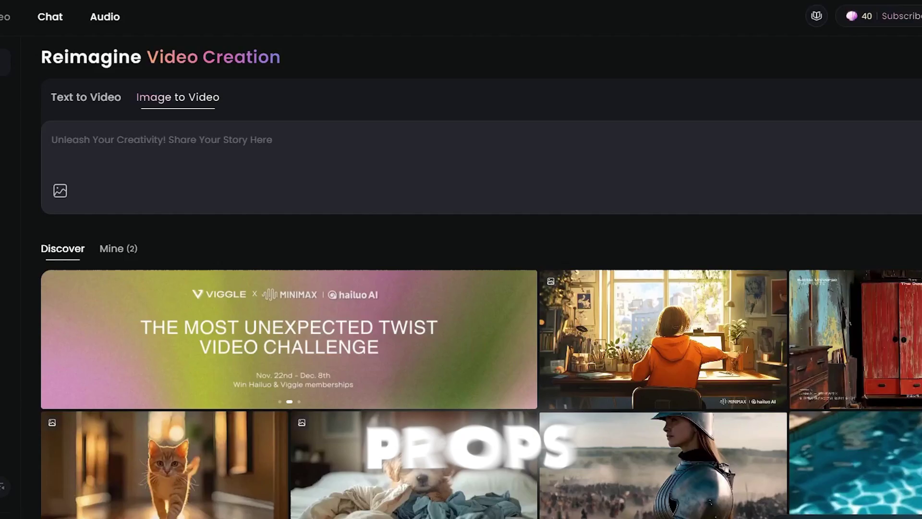
Step: Enter and select 'A cool video.' as the image-to-video prompt
click(260, 144)
text(A cool video.)
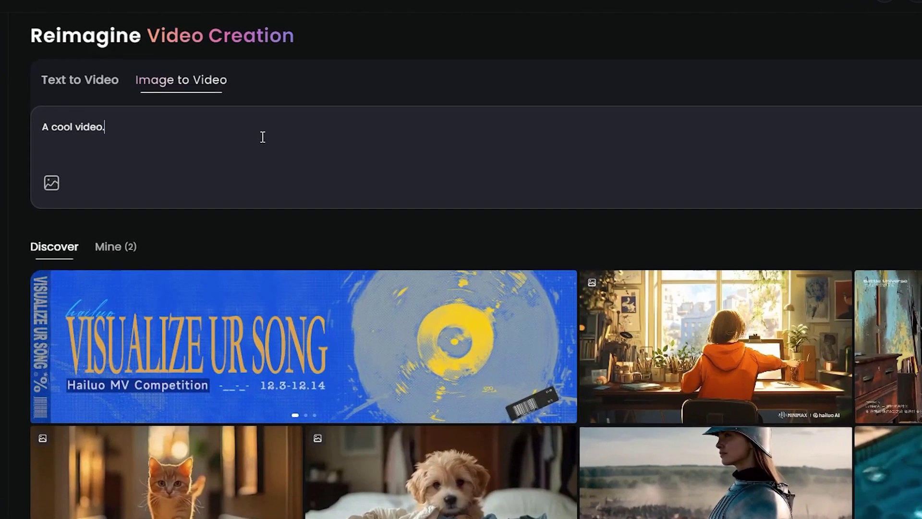
triple_click(147, 130)
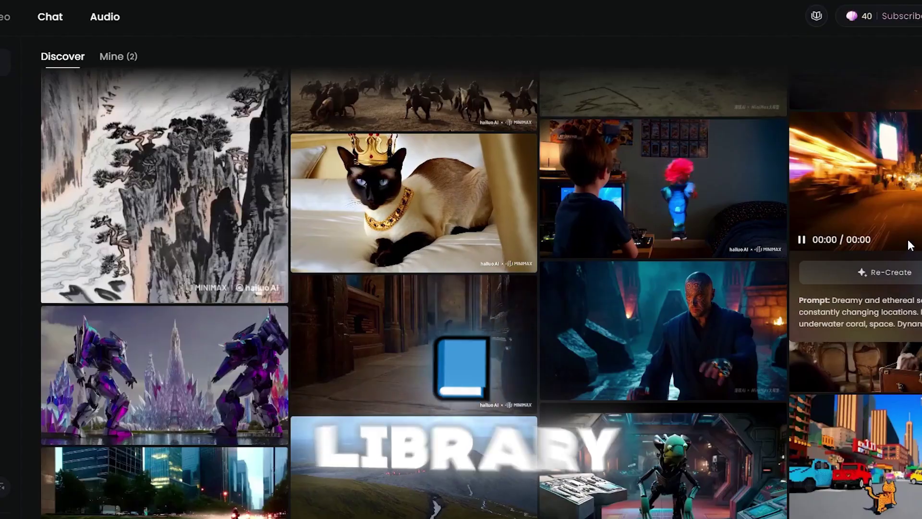
scroll(910, 245, down, 5)
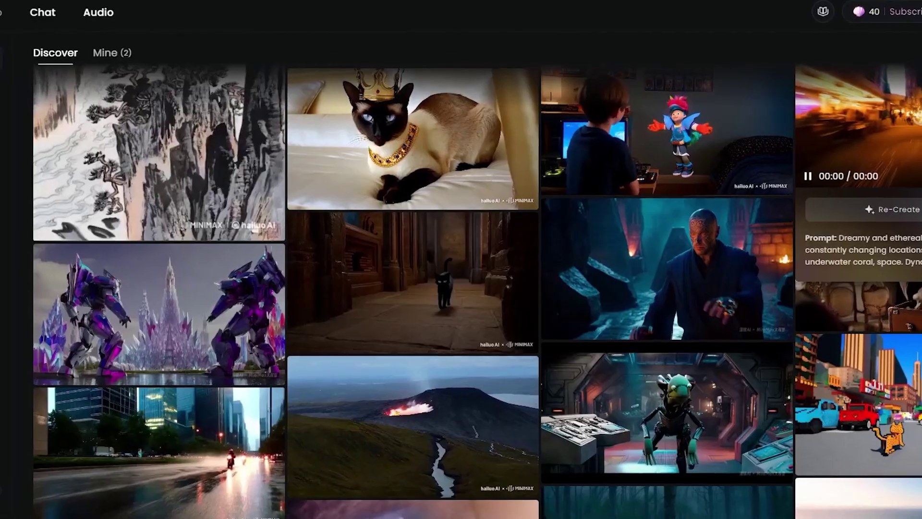
scroll(910, 245, down, 2)
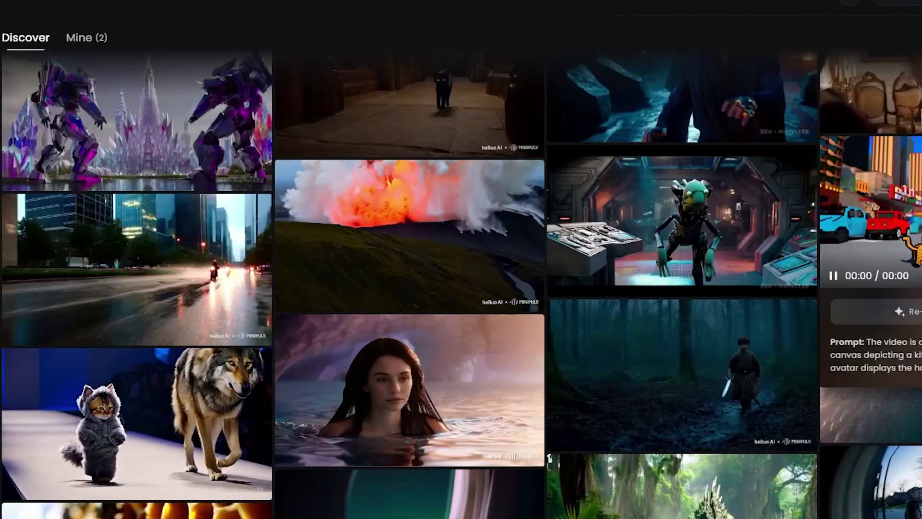